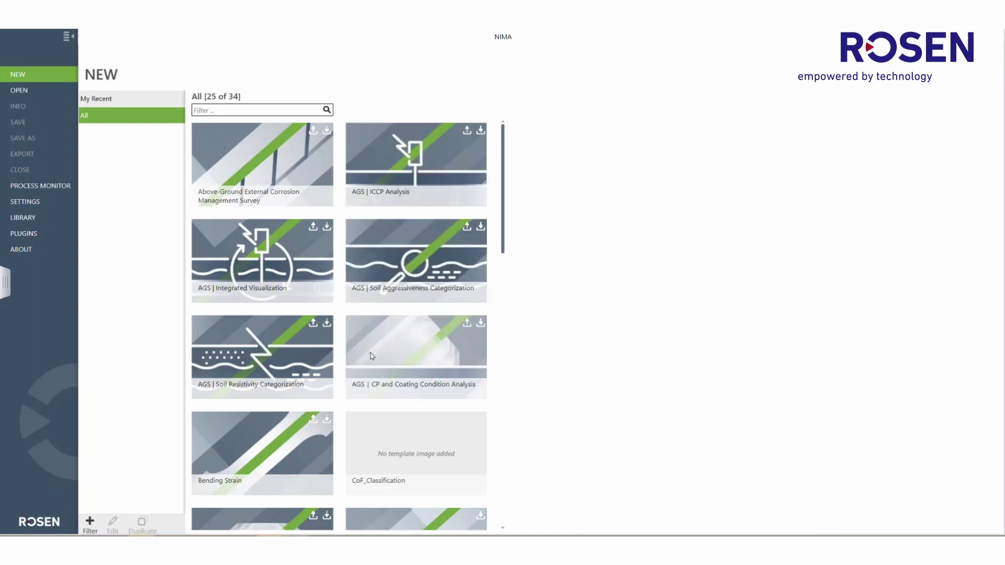
Browse the template tiles, view Soil Aggressiveness Categorization details, then switch between My Recent and All.
scroll(344, 404, down, 2)
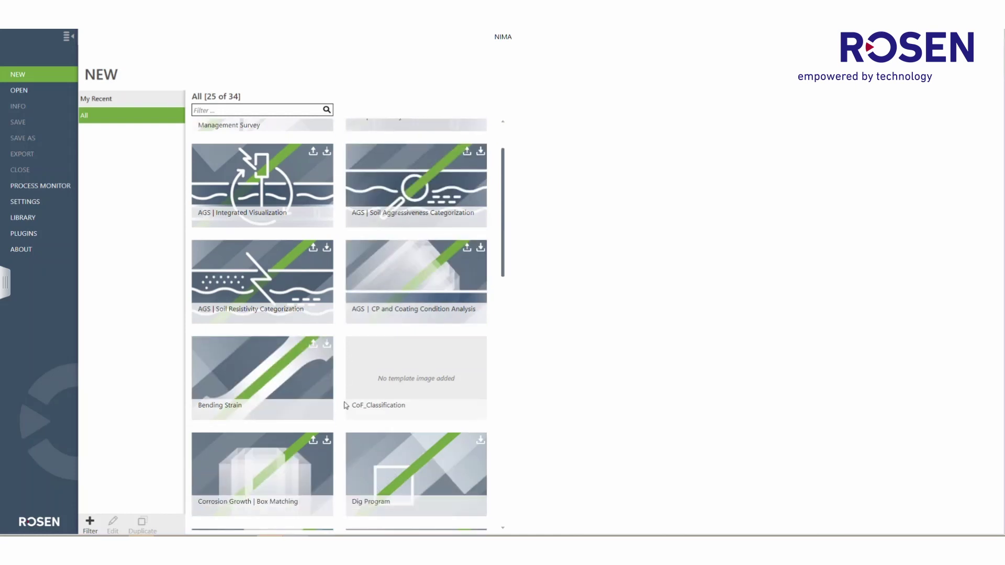
scroll(344, 405, up, 2)
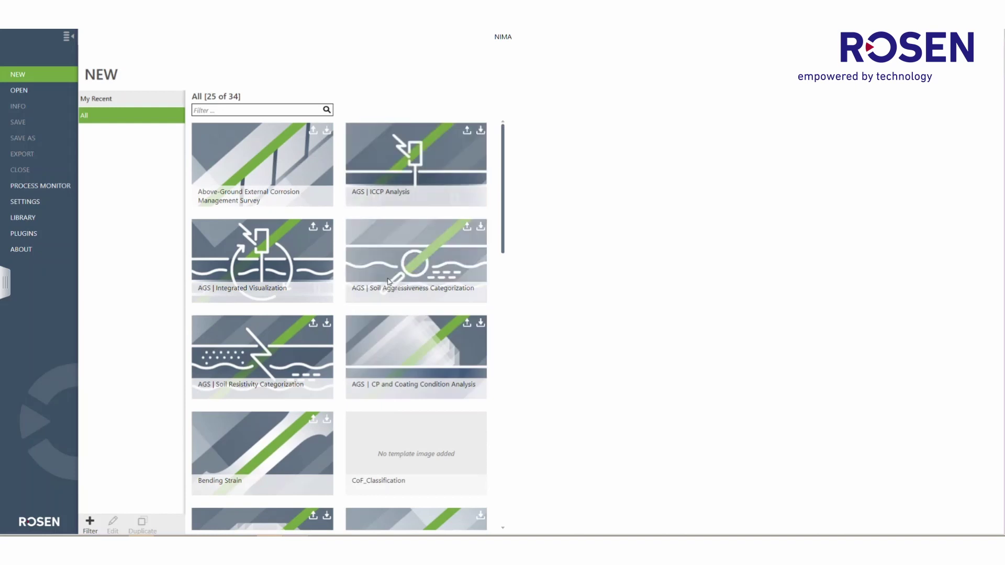
click(388, 282)
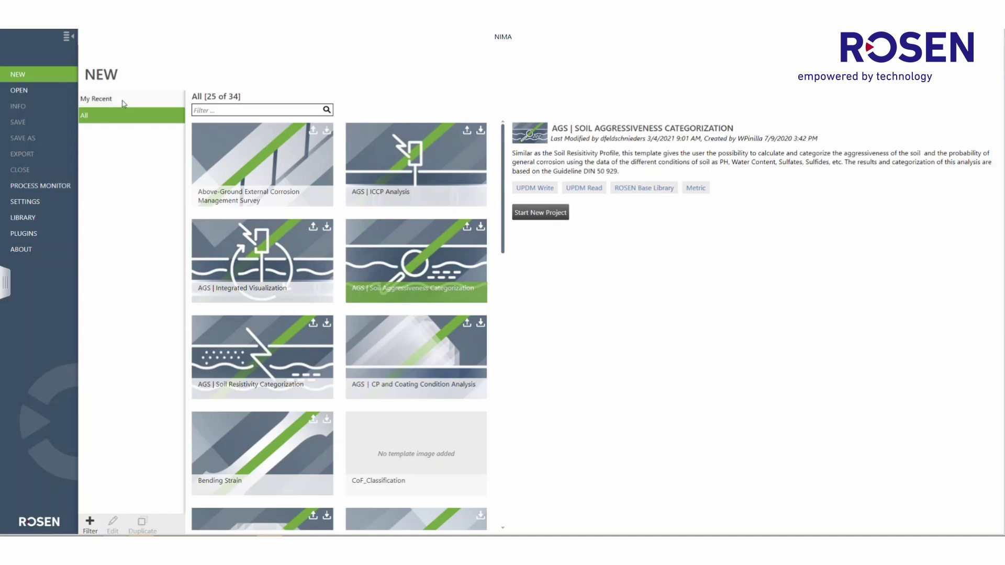
click(124, 104)
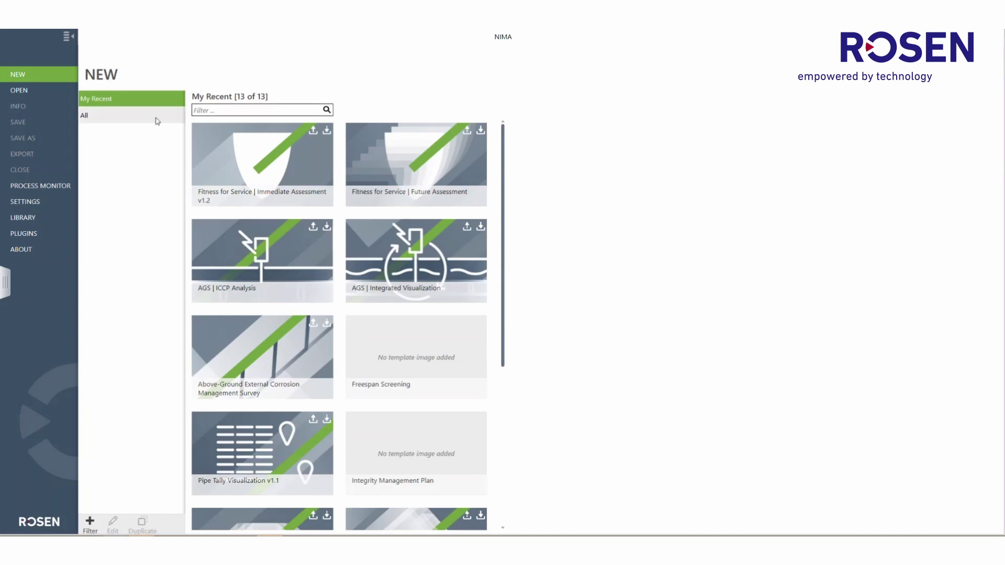
click(152, 116)
Filter the templates by 'Fitness' and view the Fitness for Service | Future Assessment details.
click(233, 110)
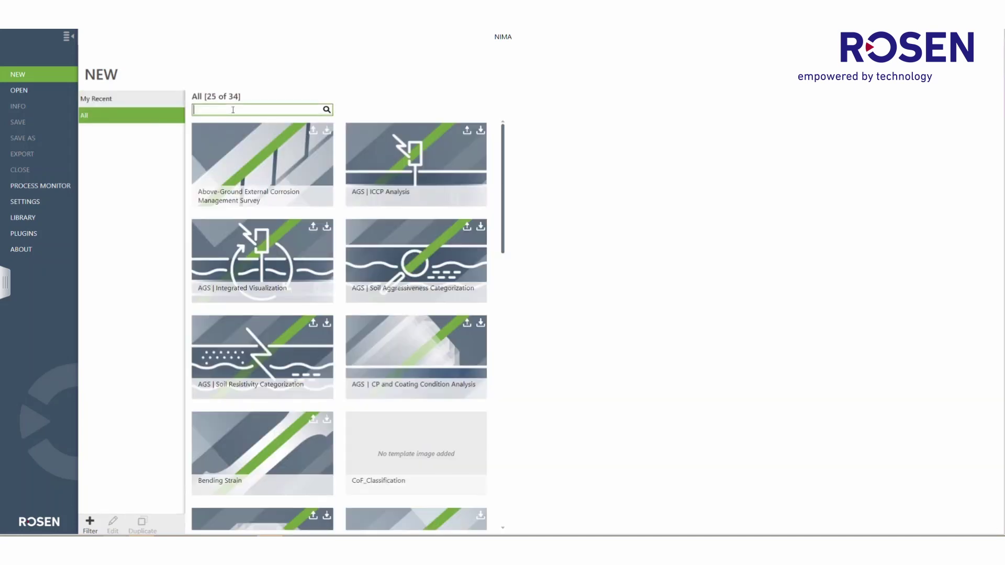
text(Fitness)
key(Return)
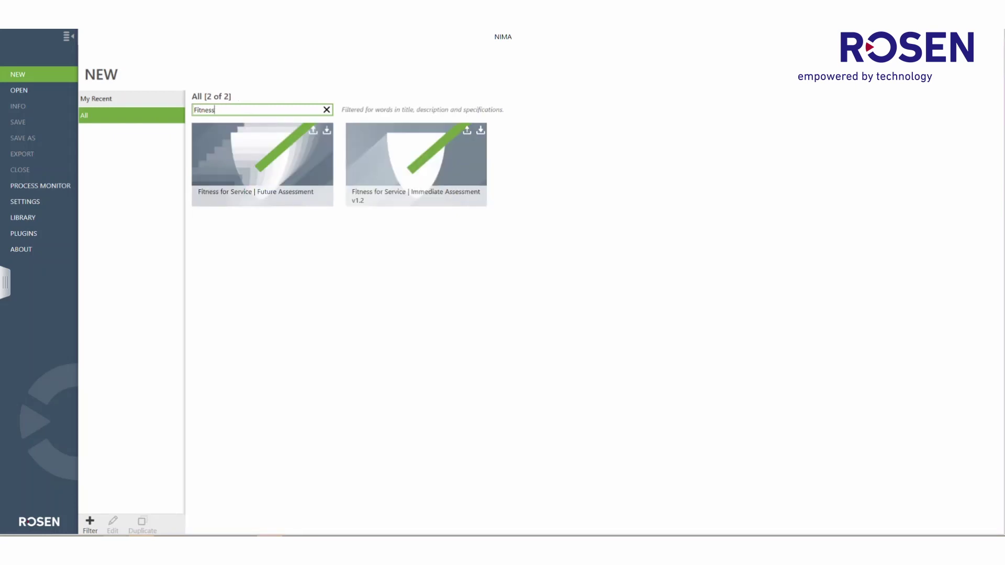
click(294, 165)
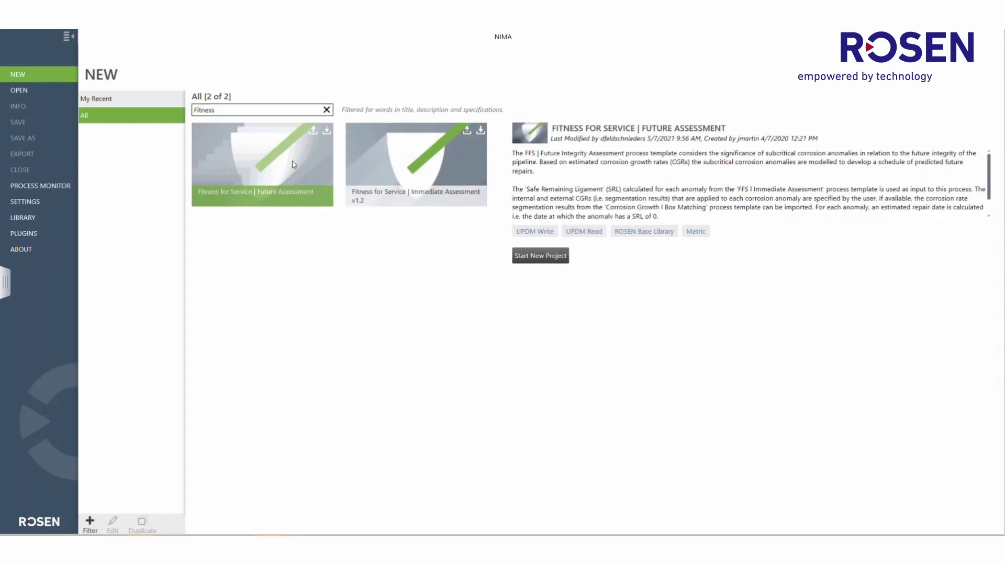
Create project Fitness for Service | Future Assessment_0 from the template and return to backstage.
click(541, 257)
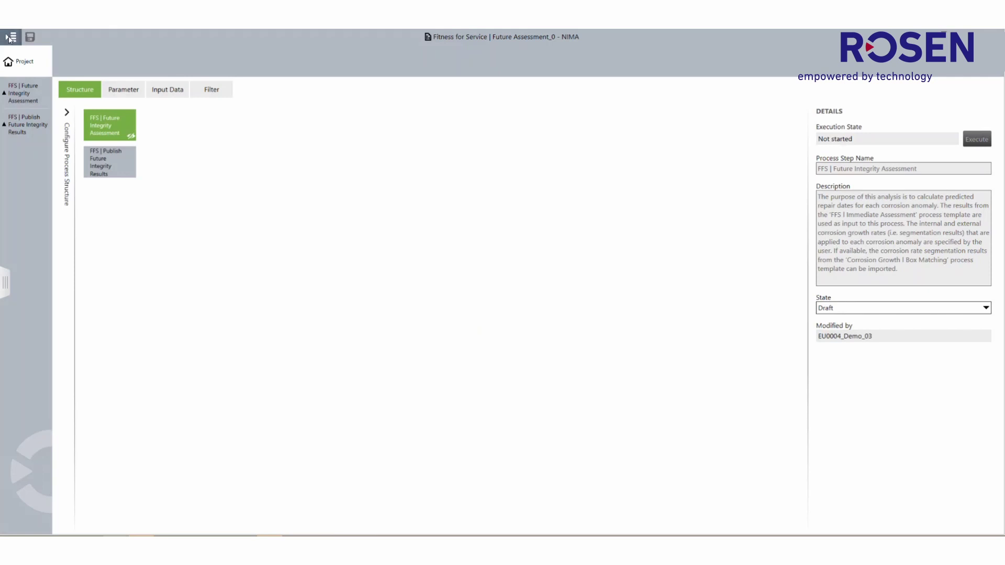
click(10, 36)
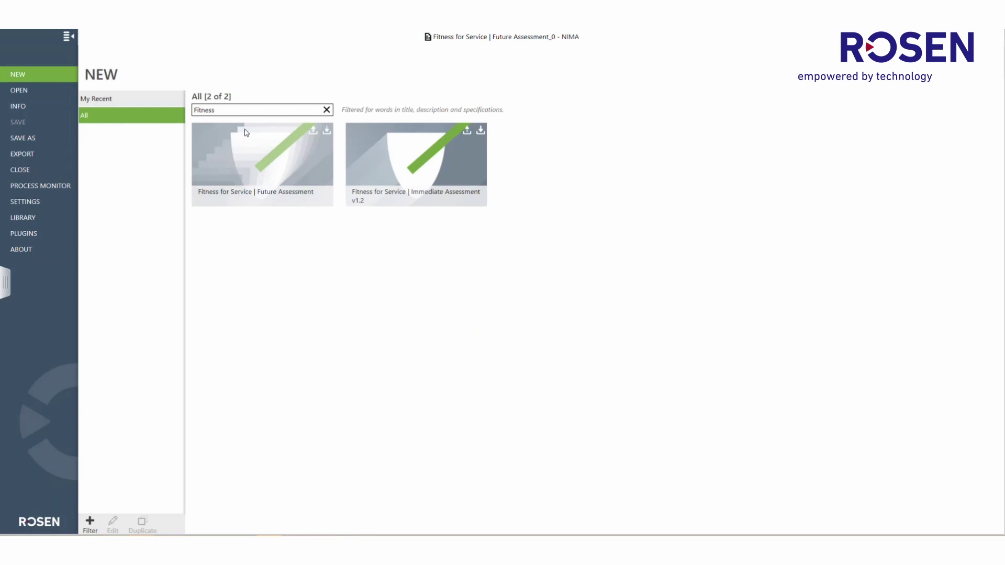
Create filter 'FFS Process Templates': Process Template Name contains 'Fitness', excluded from the Open tab.
click(90, 523)
triple_click(27, 267)
text(FFS Process Templates)
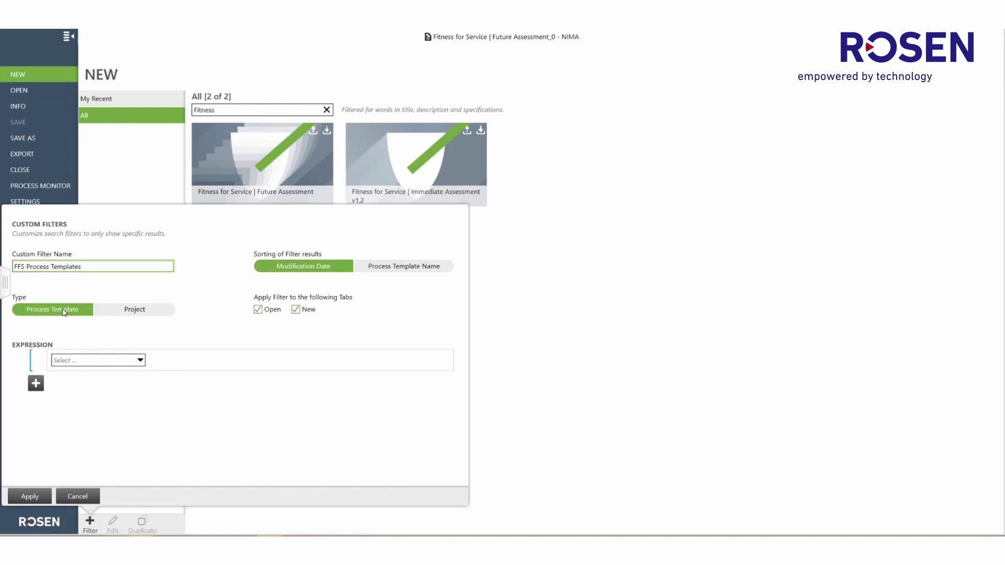
click(142, 360)
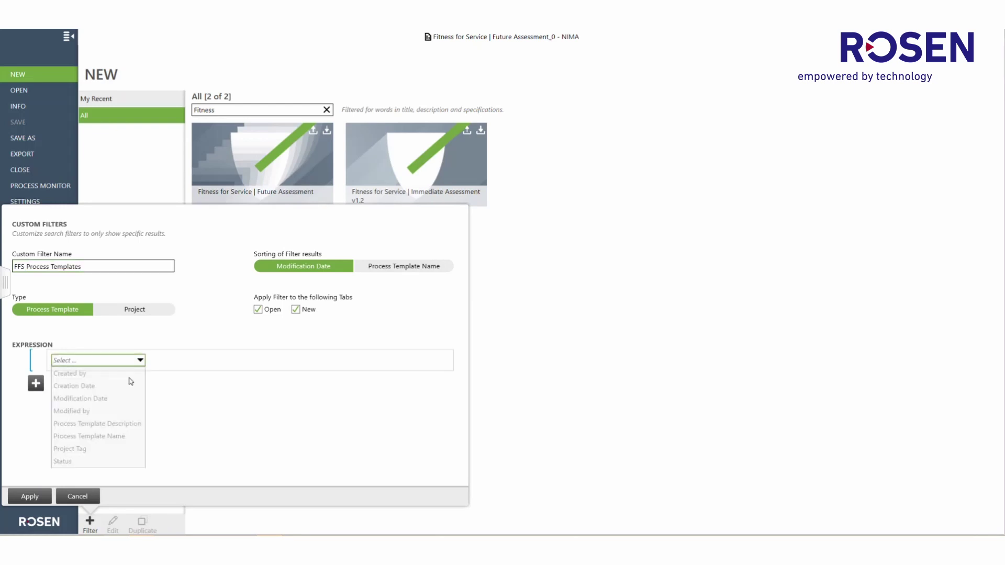
click(111, 435)
click(222, 363)
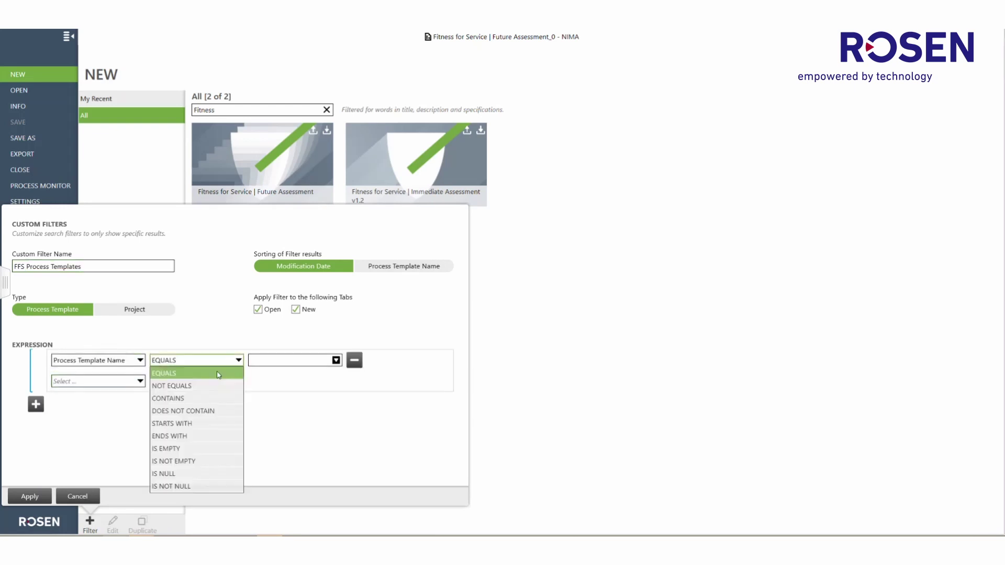
click(214, 398)
click(259, 360)
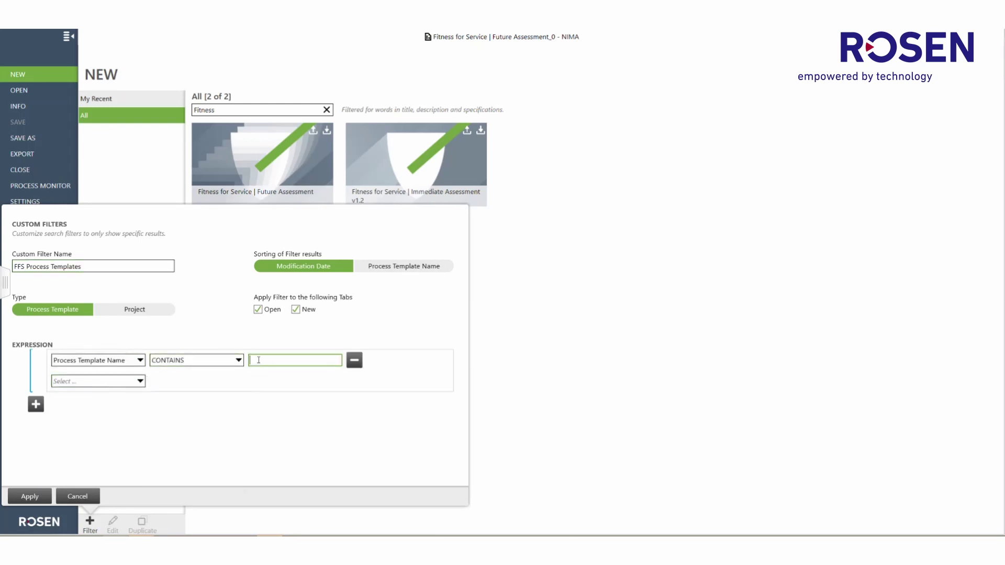
text(Fitness)
click(258, 309)
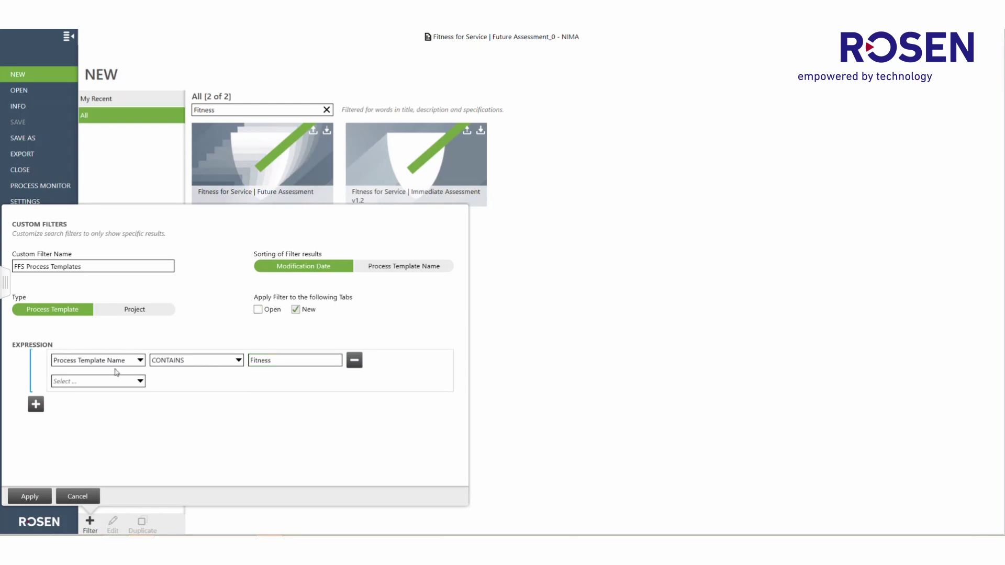
click(30, 496)
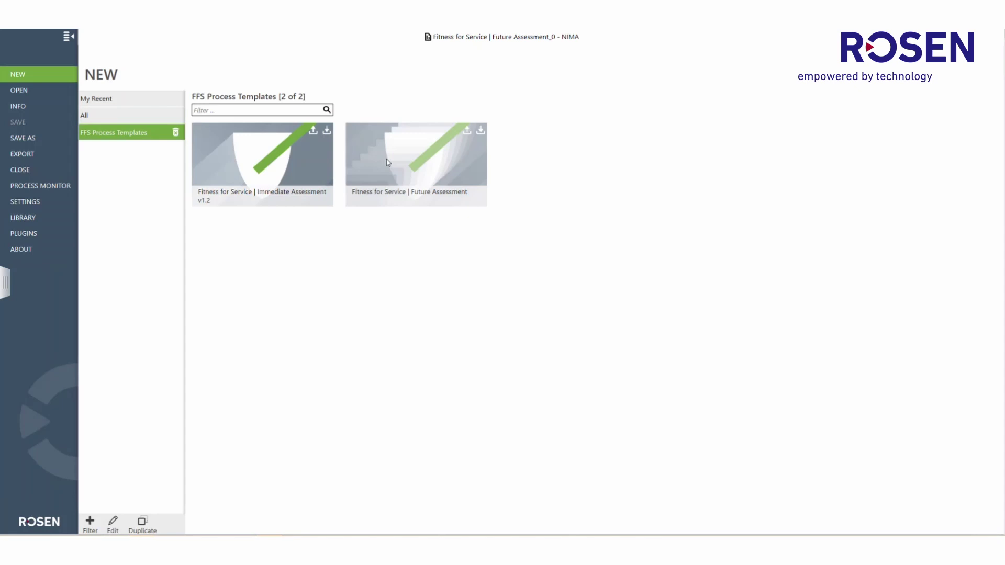
View the Immediate Assessment v1.2 template details, then go to the Open page.
click(256, 185)
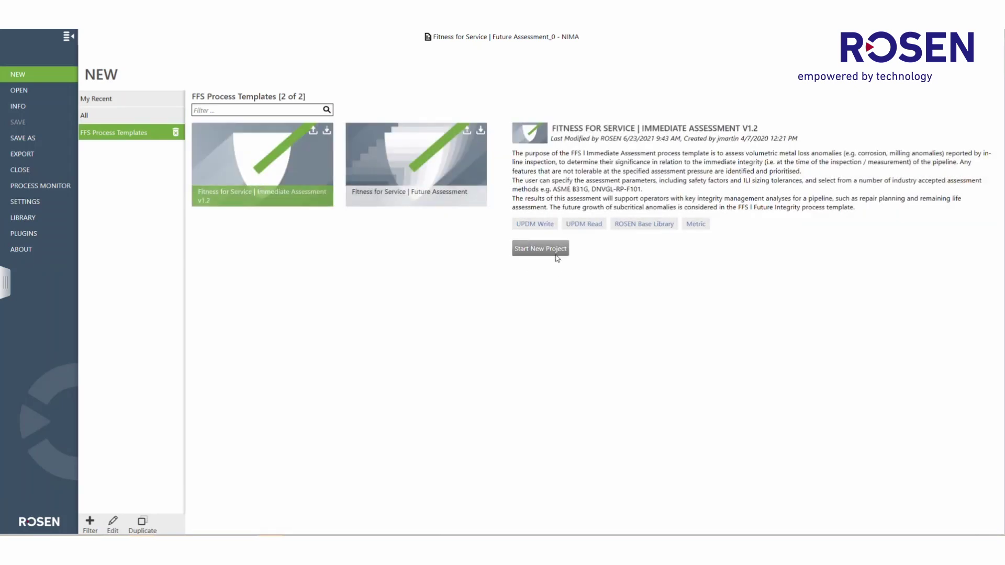
click(557, 258)
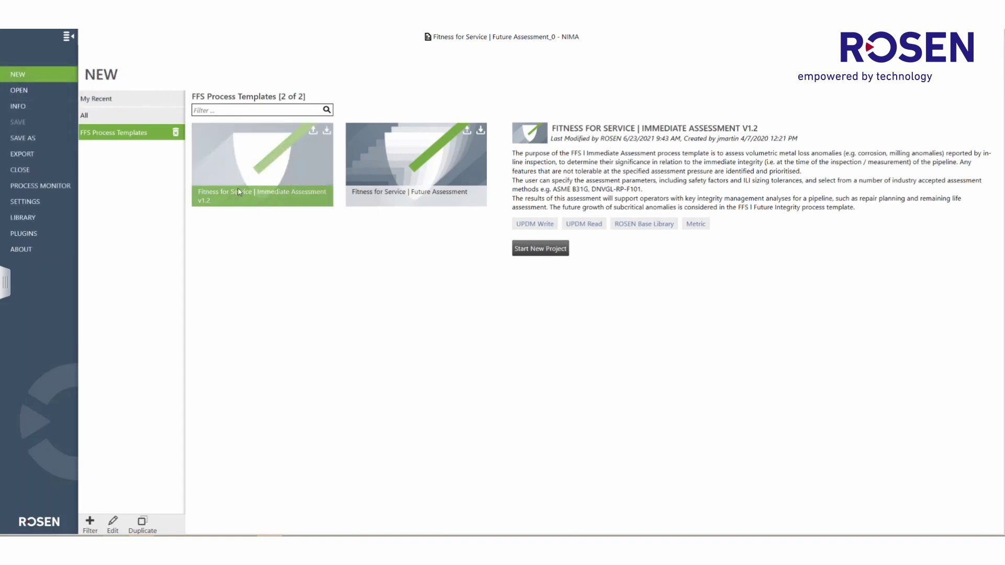
click(30, 90)
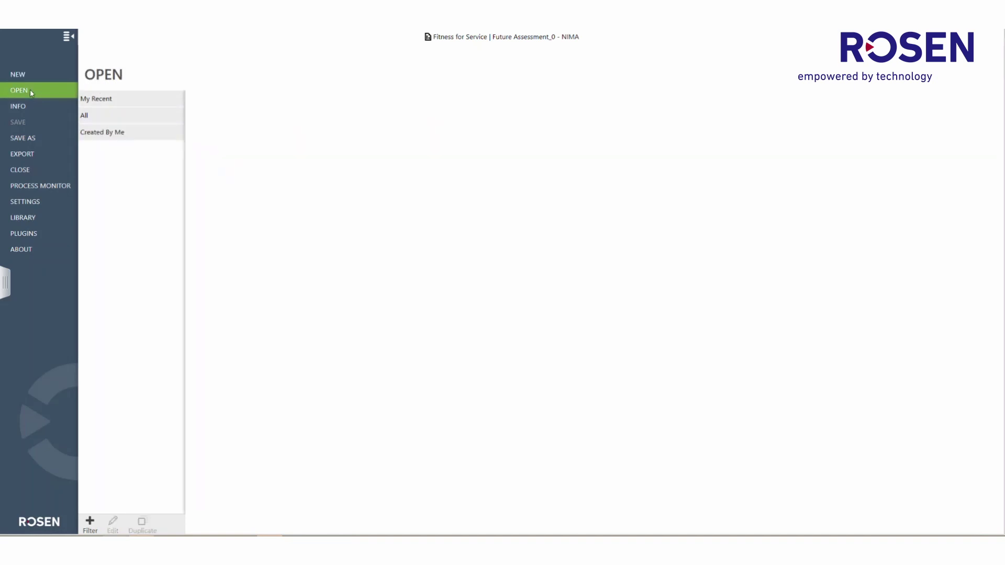
Browse the All, My Recent and Created By Me project lists.
click(102, 119)
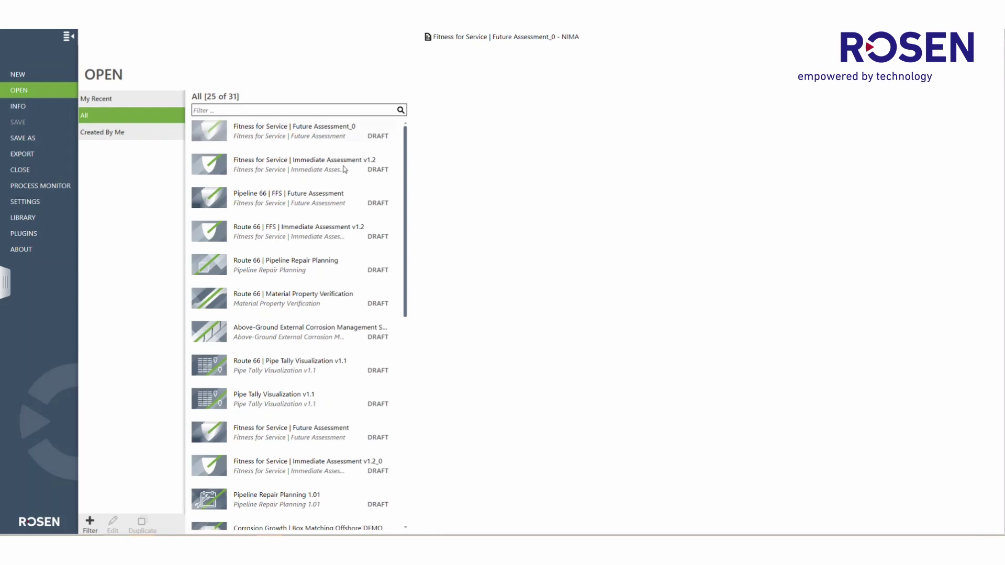
scroll(340, 216, down, 3)
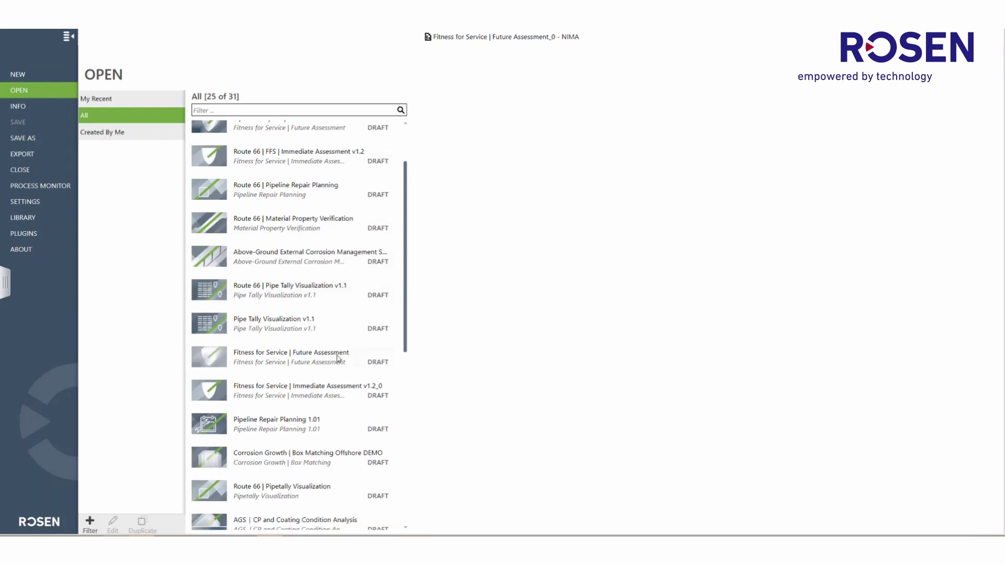
scroll(341, 300, up, 2)
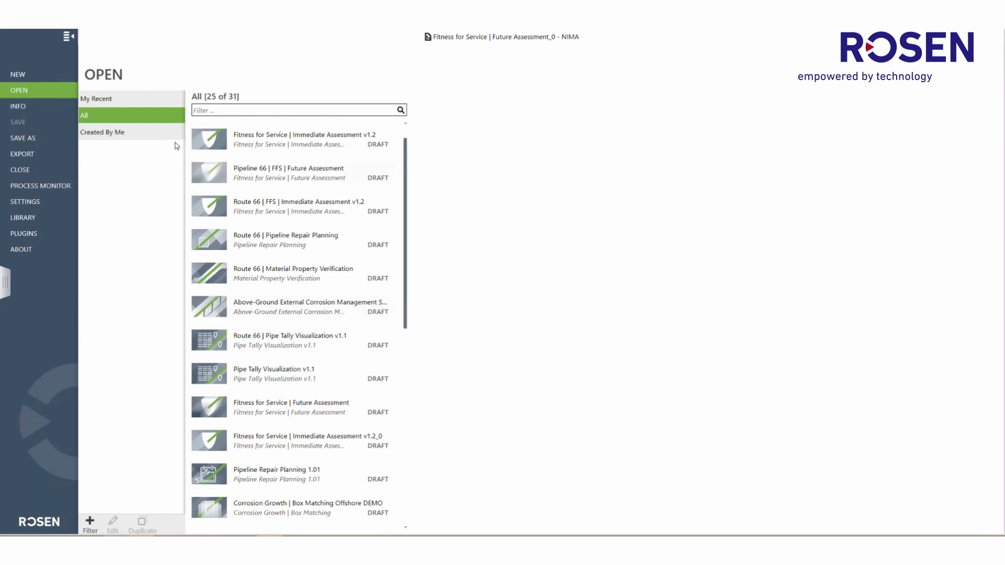
click(113, 99)
click(117, 135)
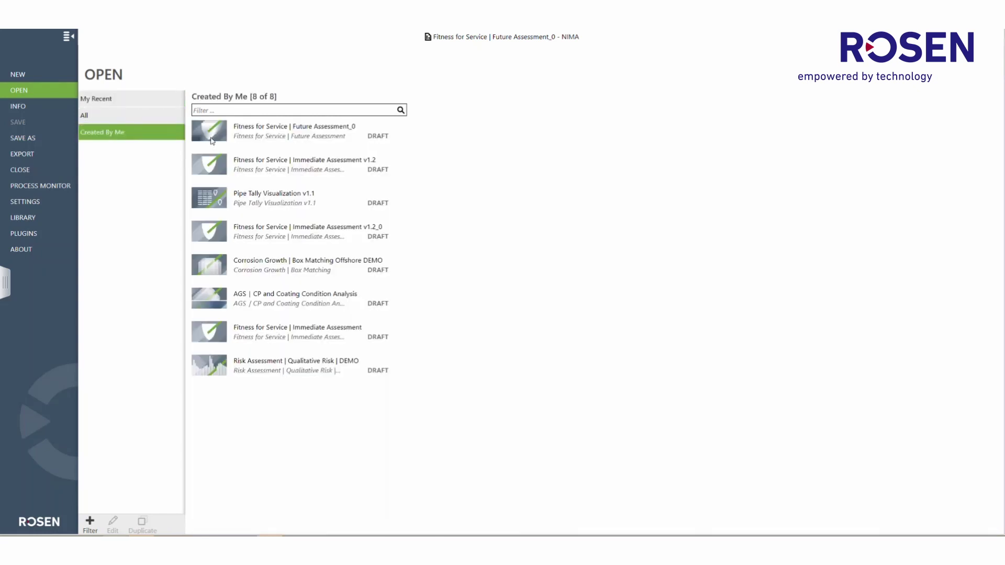
click(123, 117)
Filter projects by 'Fitness' and open Pipeline 66 | FFS | Future Assessment.
click(214, 110)
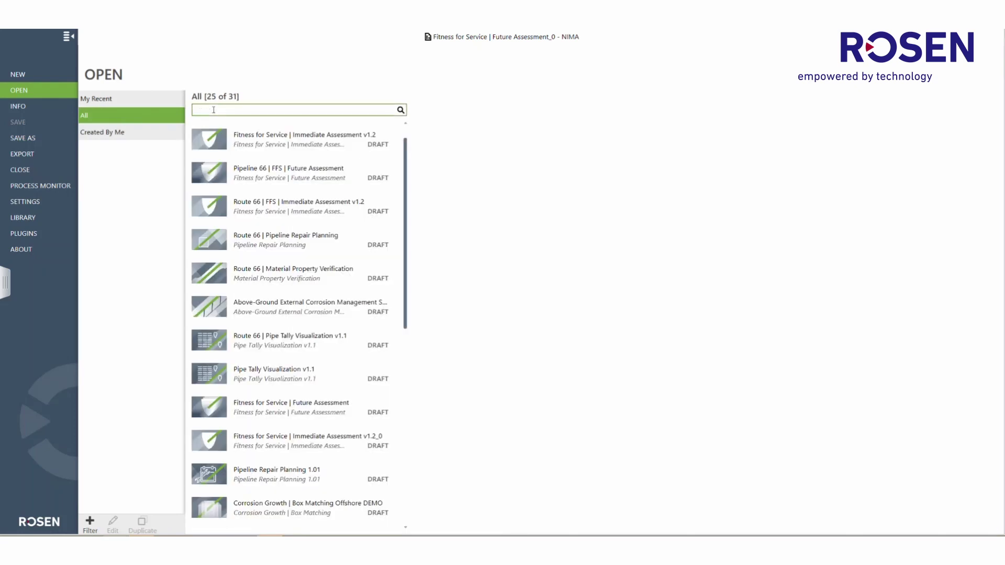
text(Fitness)
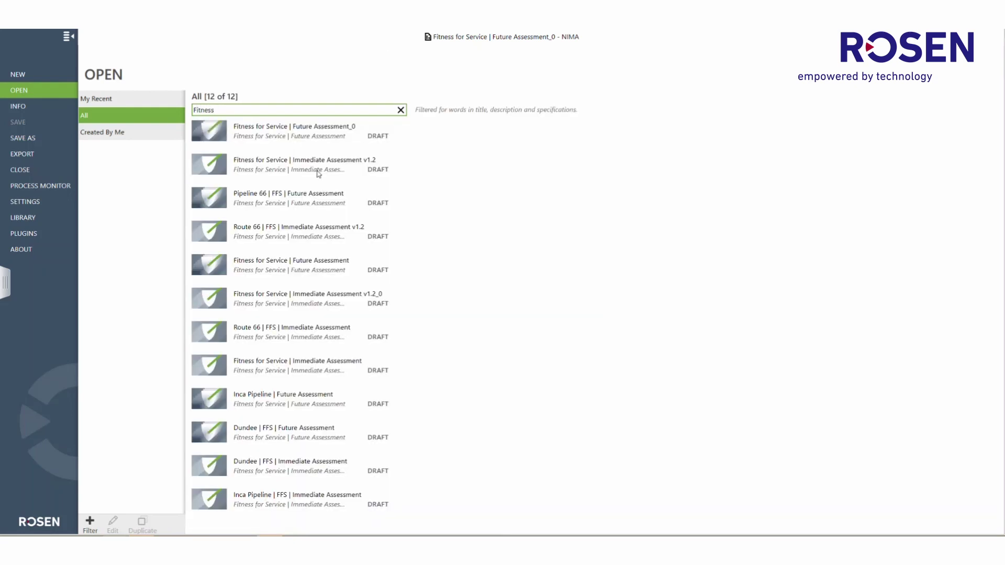
click(304, 202)
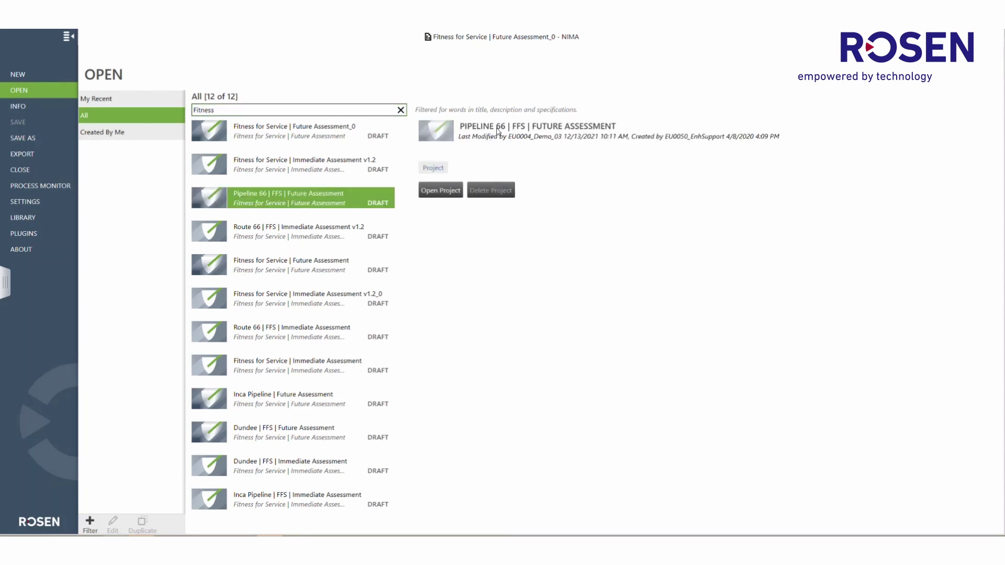
click(440, 190)
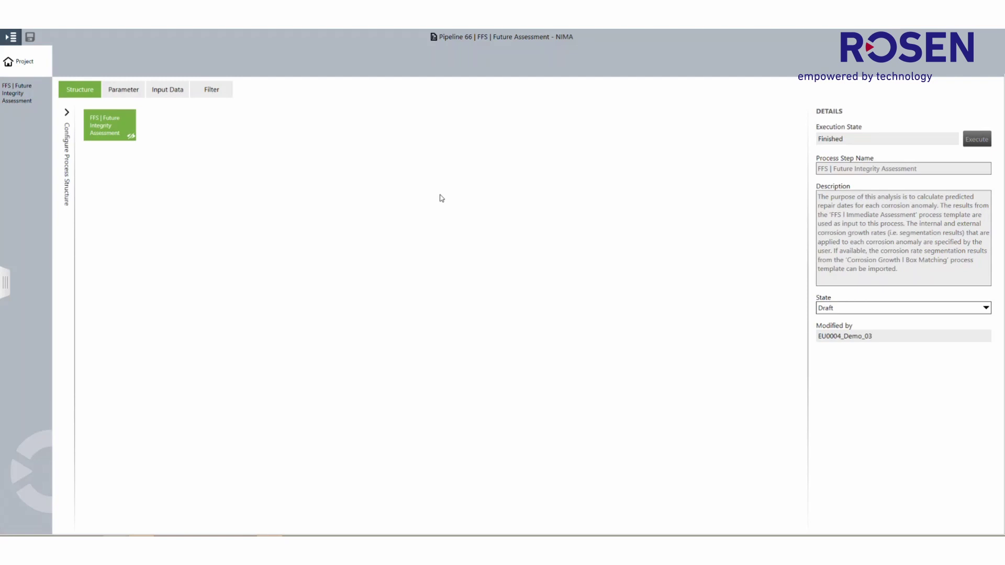
View the project's Info page, checking the Status options and leaving it on Draft.
click(8, 41)
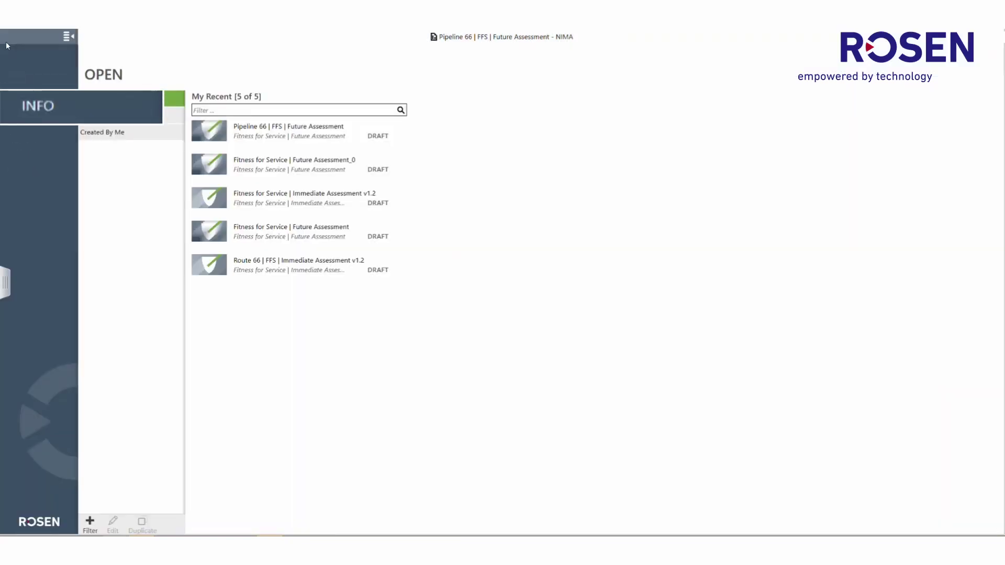
click(26, 107)
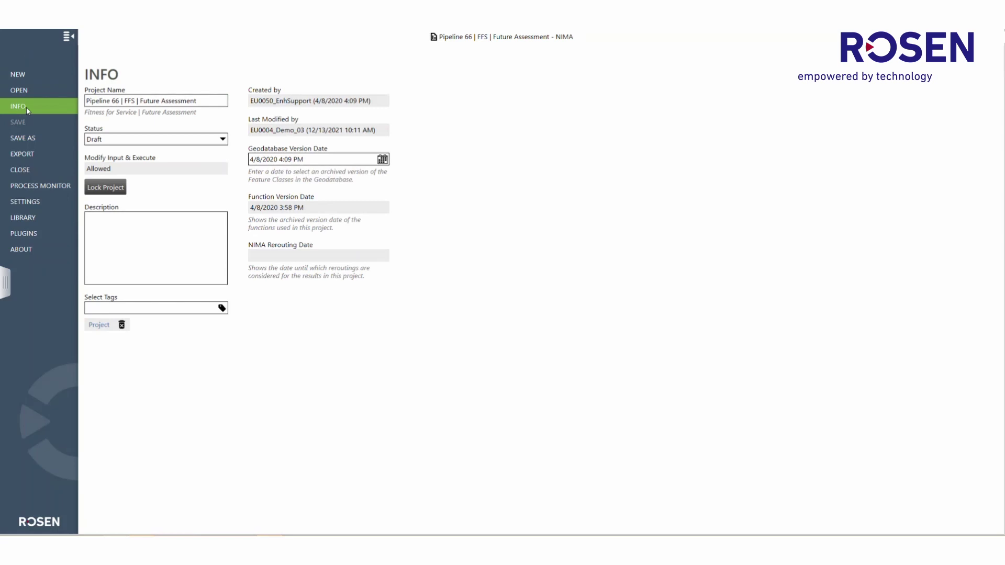
click(223, 139)
click(223, 139)
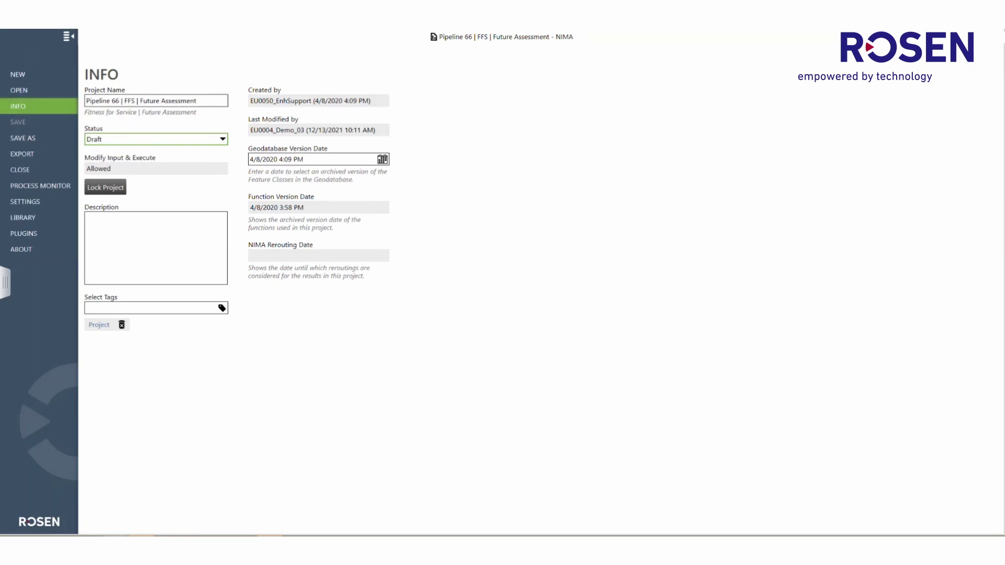
Save the project as a copy named Pipeline 66 | FFS | Future Assessment_1.
click(37, 137)
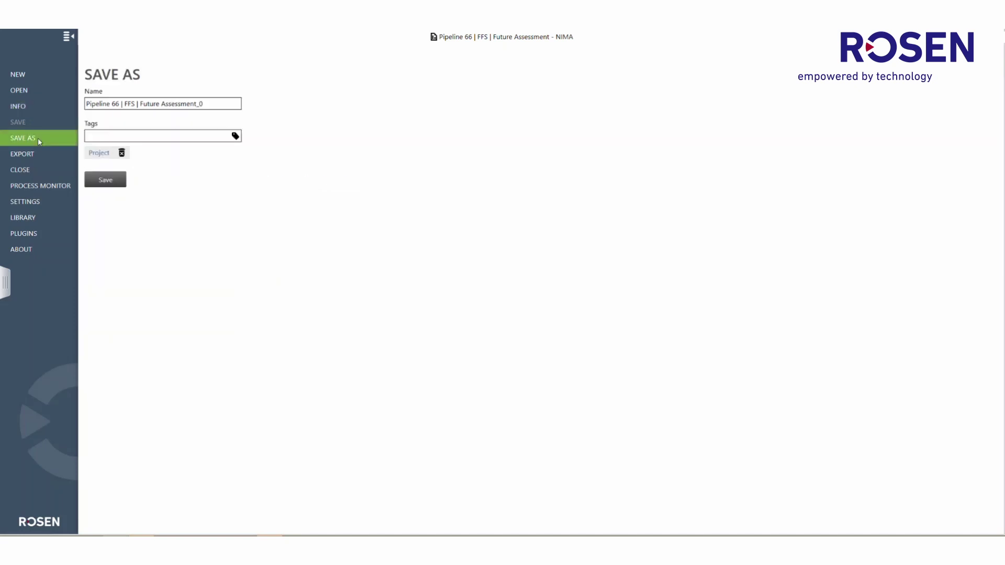
click(206, 106)
click(206, 106)
key(BackSpace)
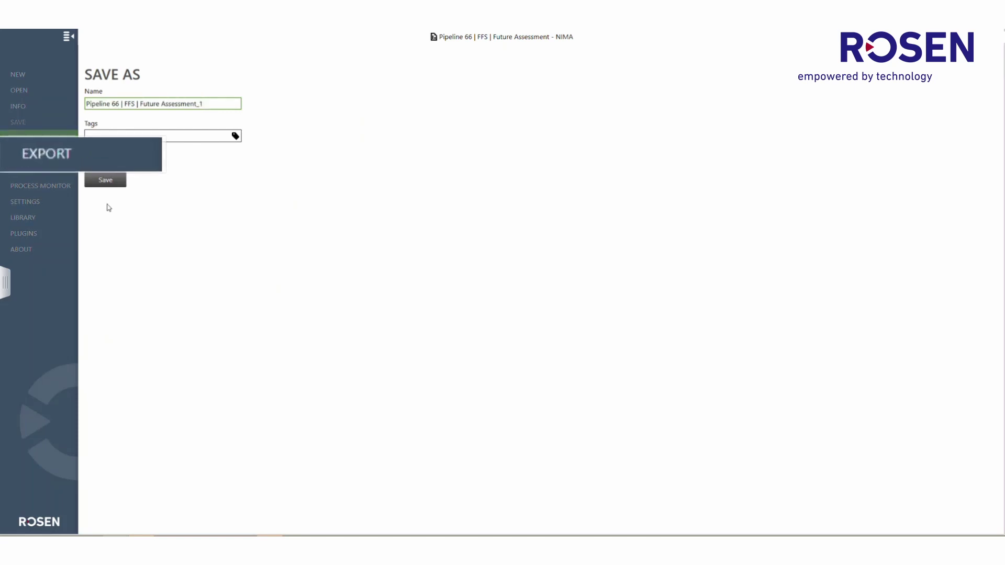
text(1)
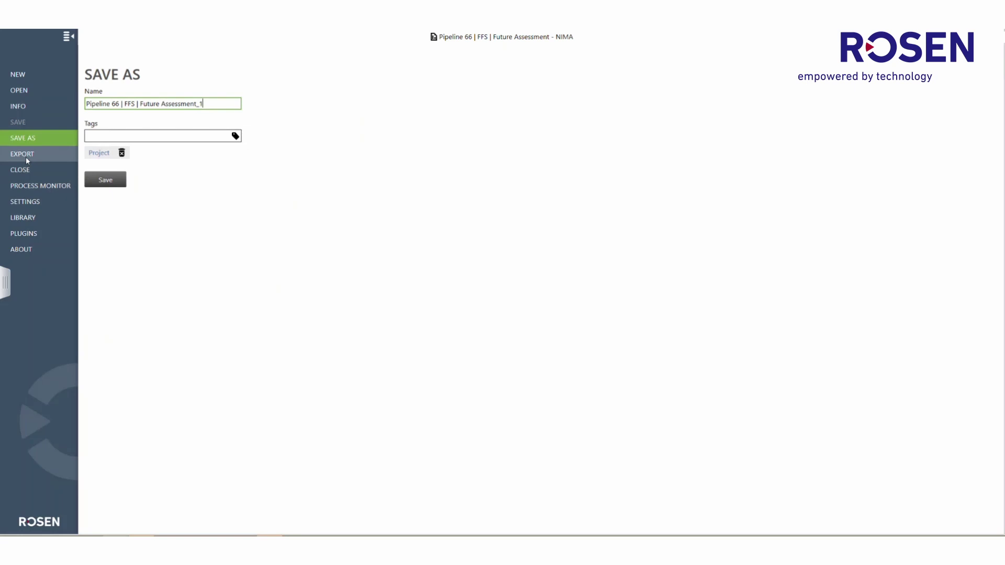
click(27, 157)
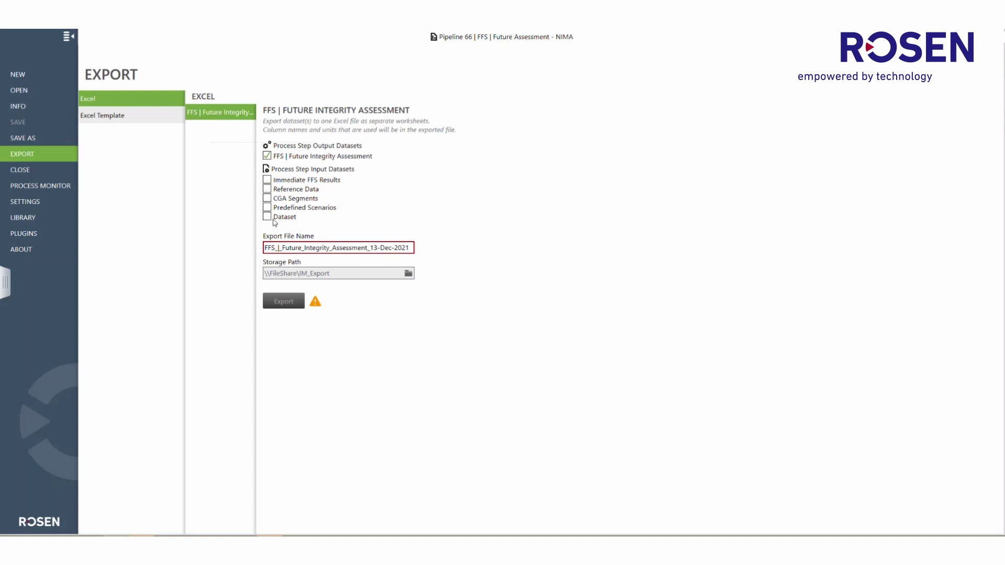
Export only Reference Data to Excel, removing '|' from the file name and appending '_Reference'.
click(268, 156)
click(267, 189)
mouse_move(280, 248)
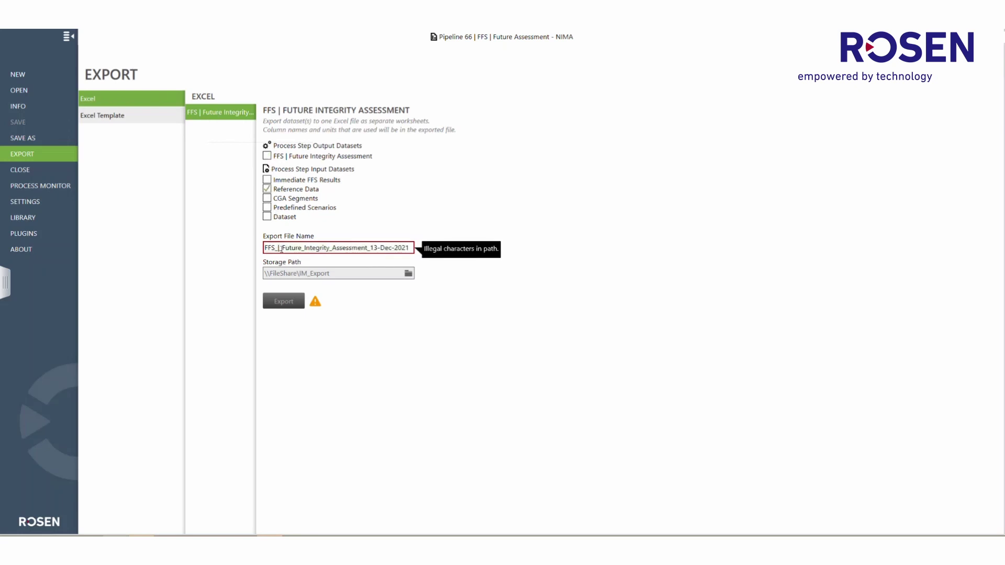
key(BackSpace)
key(BackSpace)
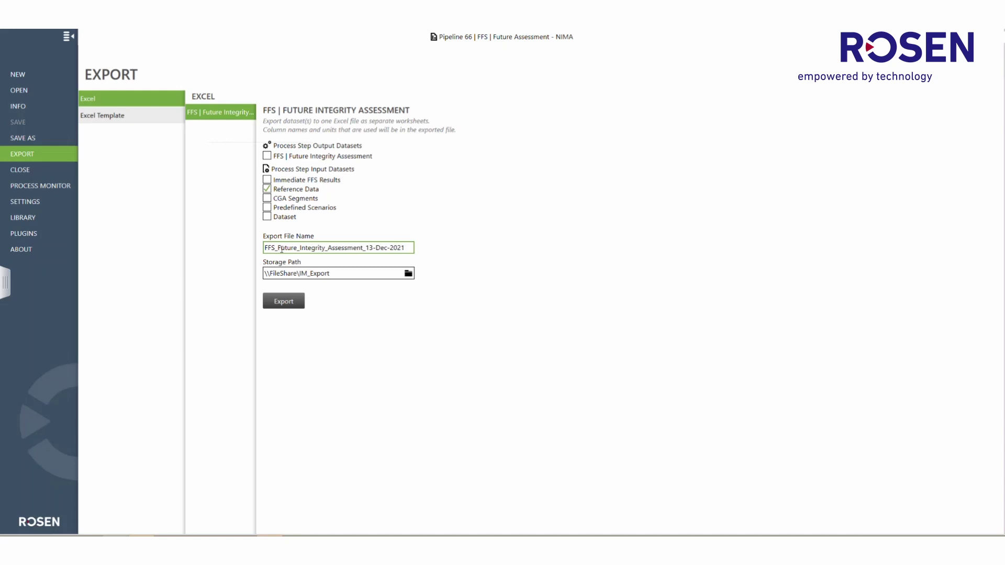
click(403, 248)
text(_Refe)
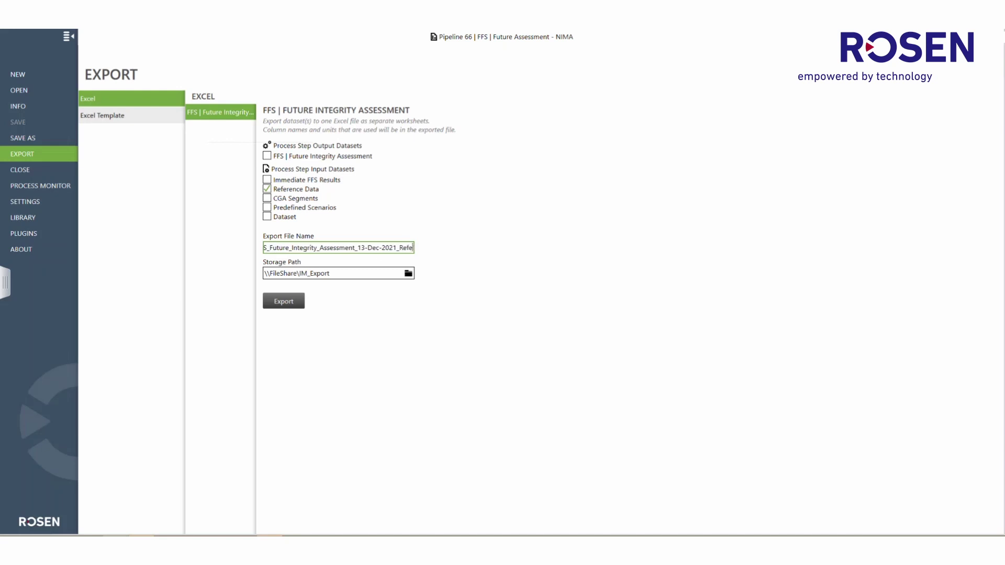
text(rence)
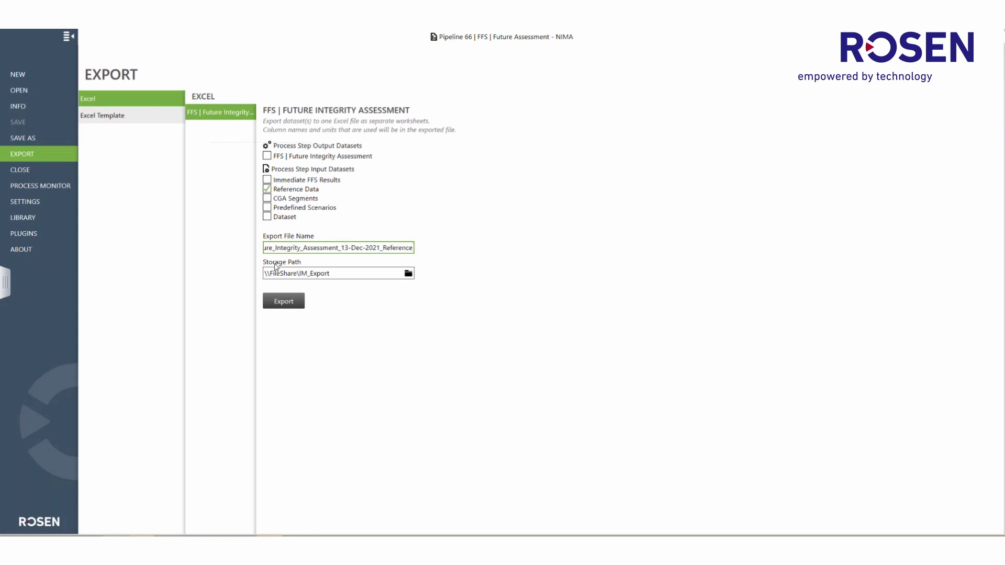
click(290, 304)
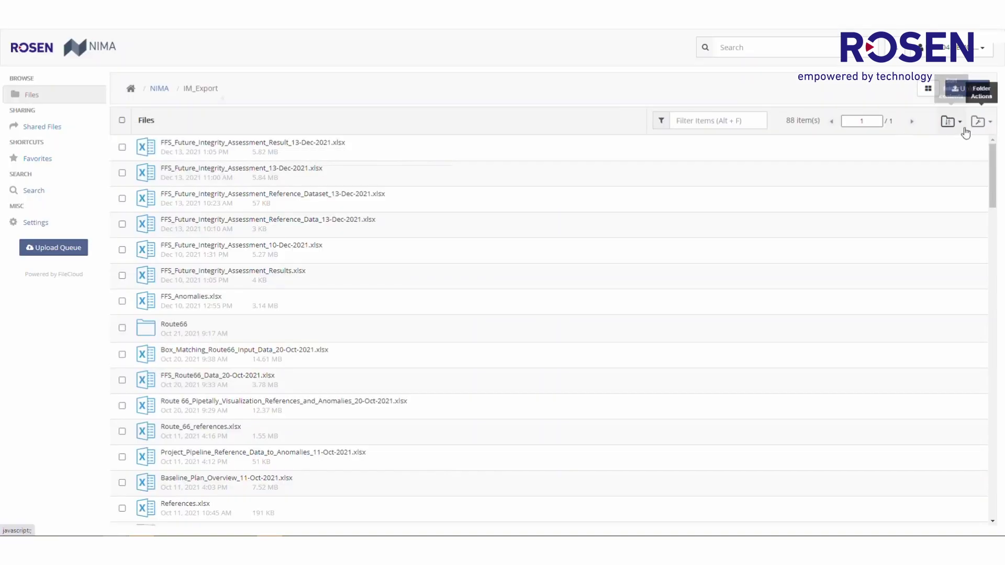
click(952, 122)
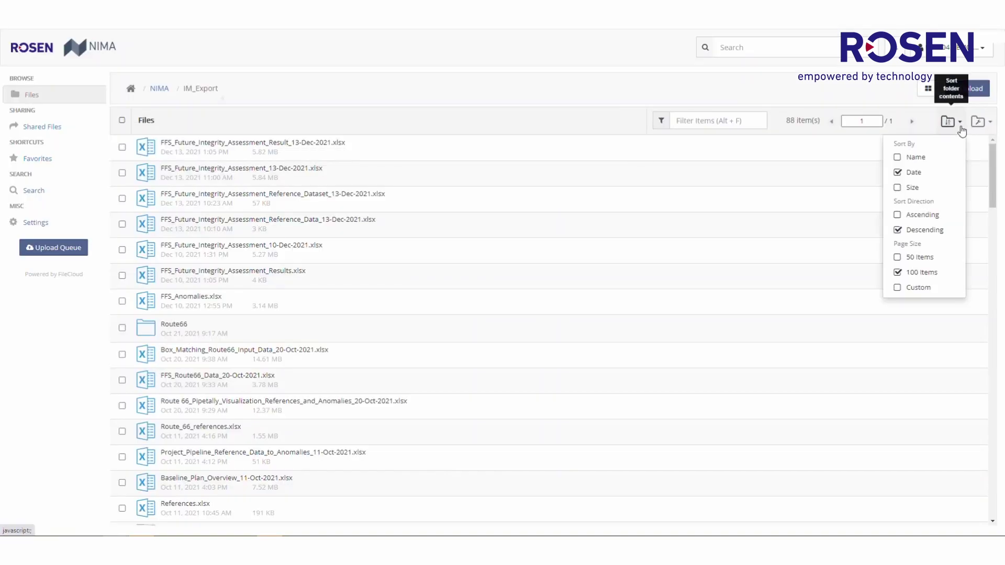
Sort the IM_Export folder by date, newest first, putting the _Reference workbook on top.
click(916, 178)
click(130, 148)
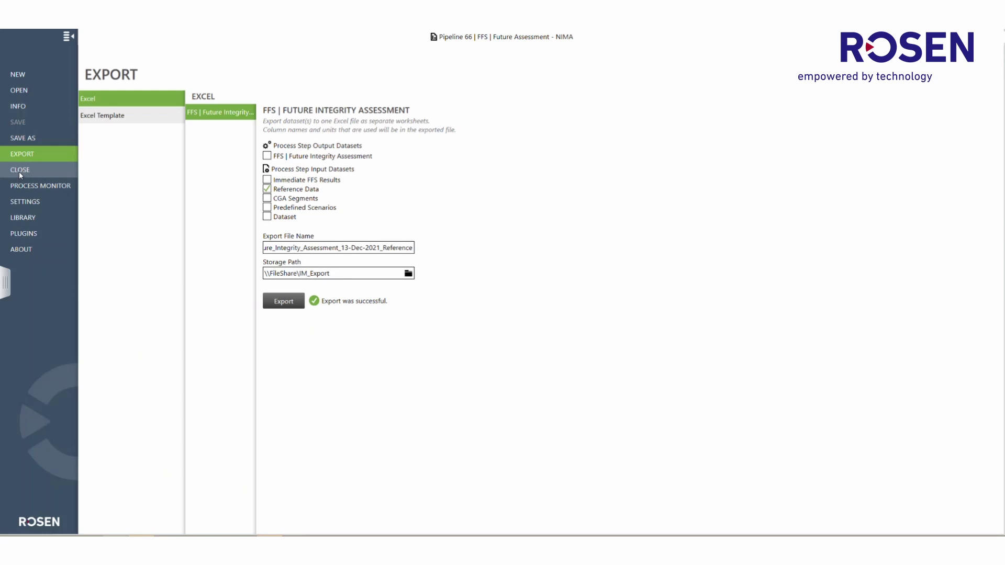
Close the Pipeline 66 FFS project, review finished jobs in Process Monitor, then open Settings.
click(19, 171)
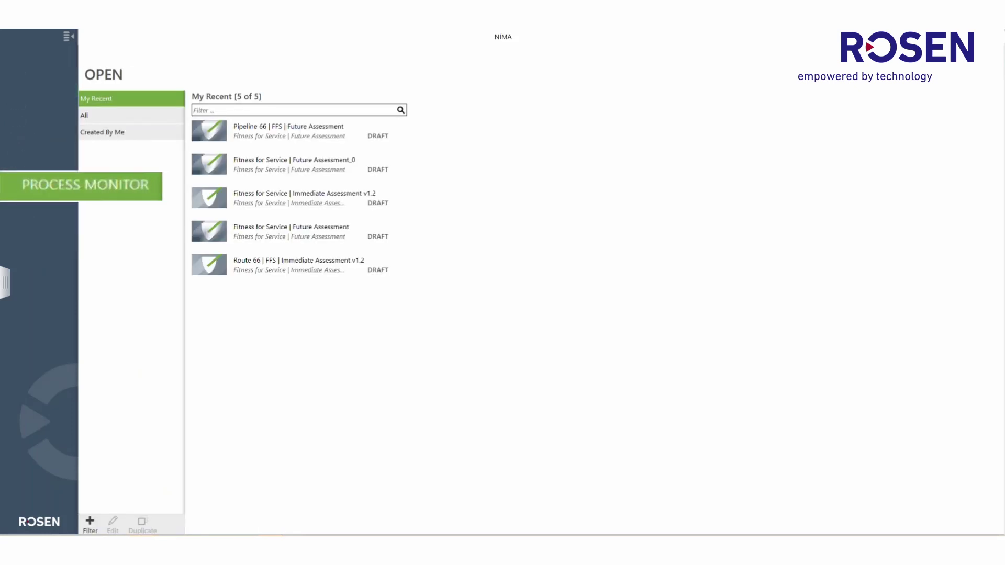
click(36, 187)
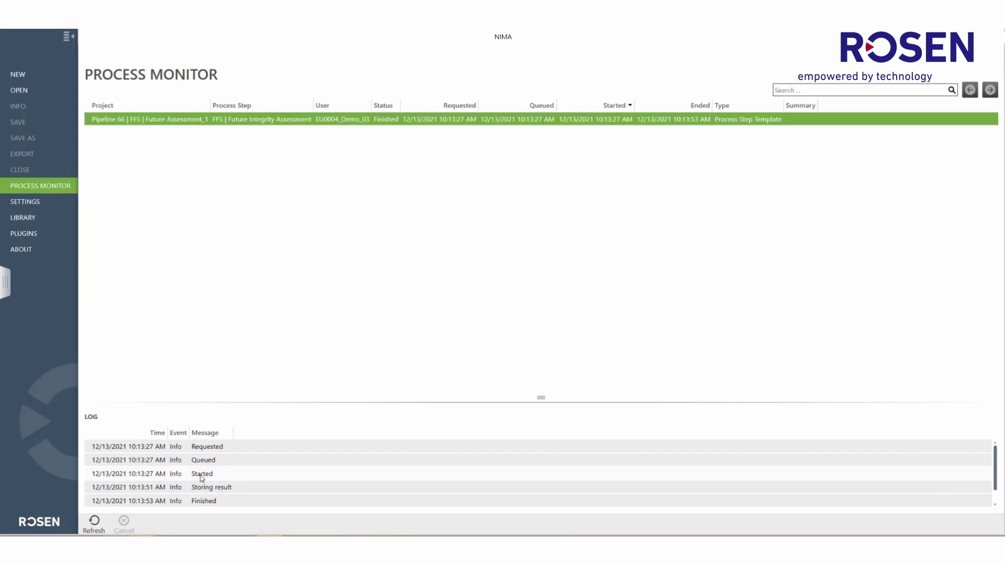
click(35, 202)
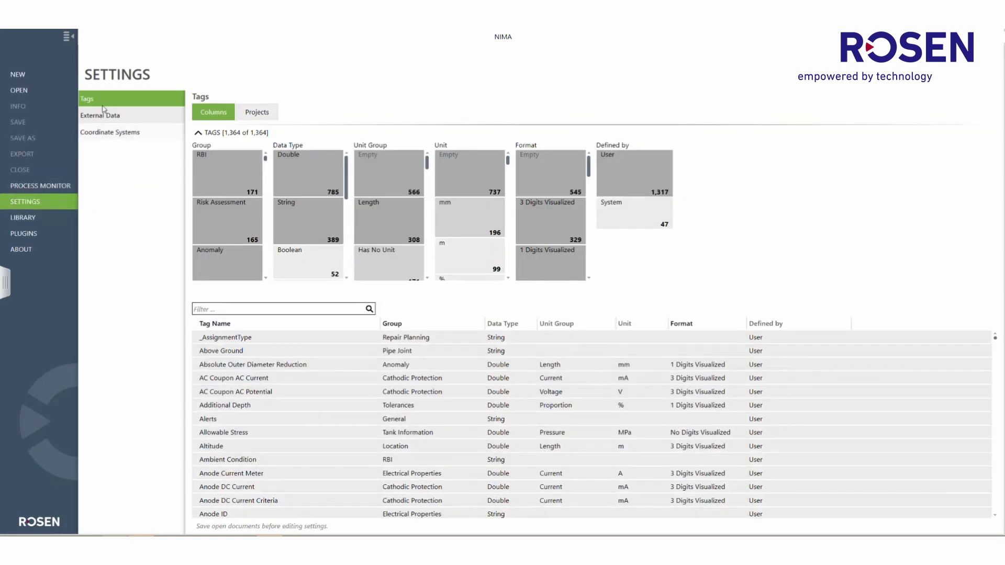
Inspect the GEODB_UPDM external data connection, then view the Coordinate Systems settings.
click(113, 120)
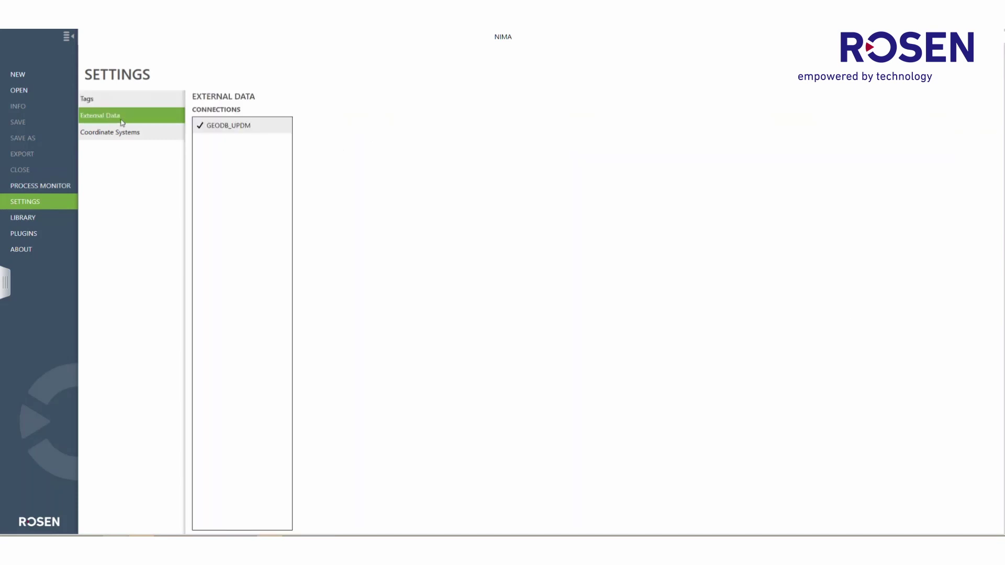
click(246, 128)
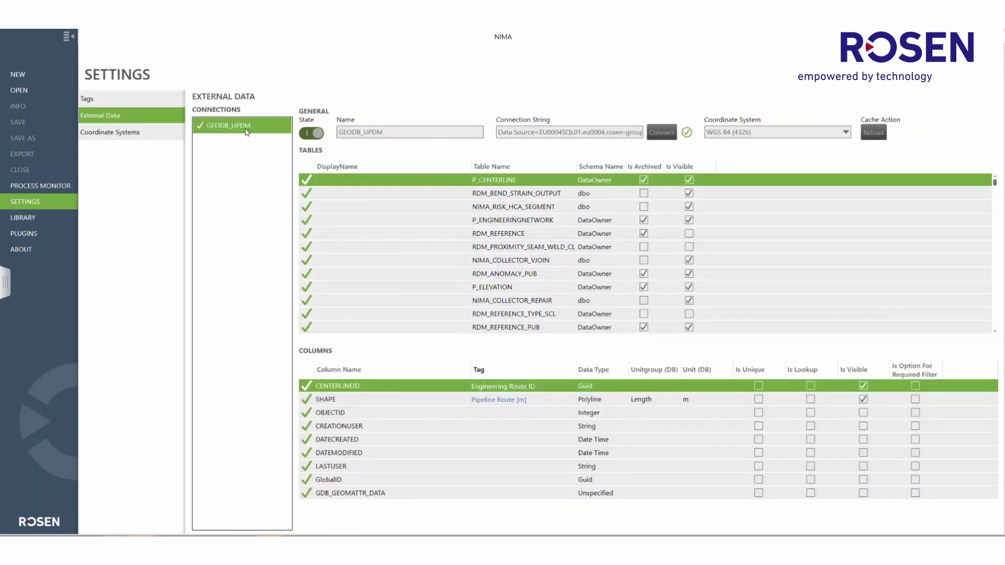
click(123, 134)
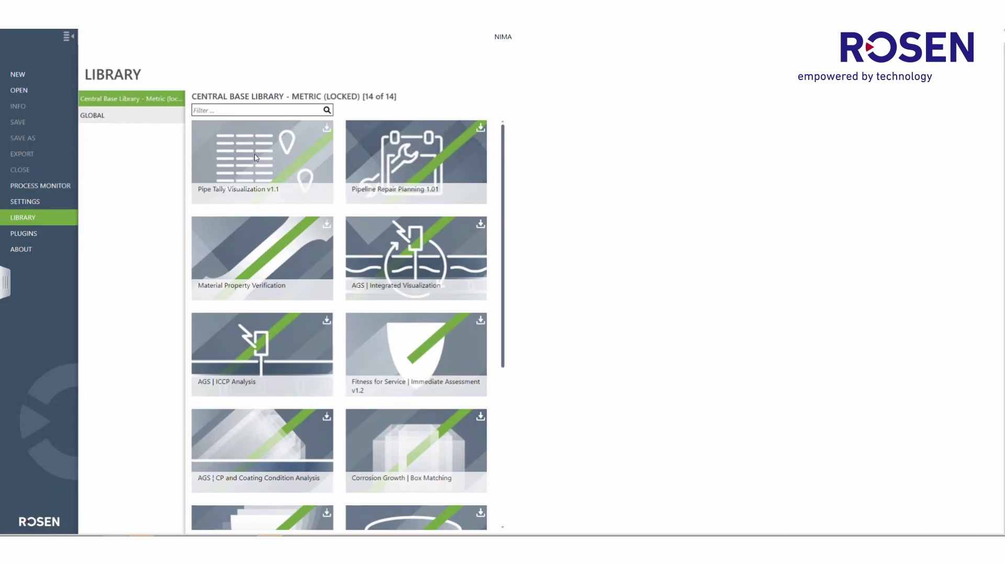
View the installed plugins, then the About page with version 2.2.0 and licensing.
click(52, 236)
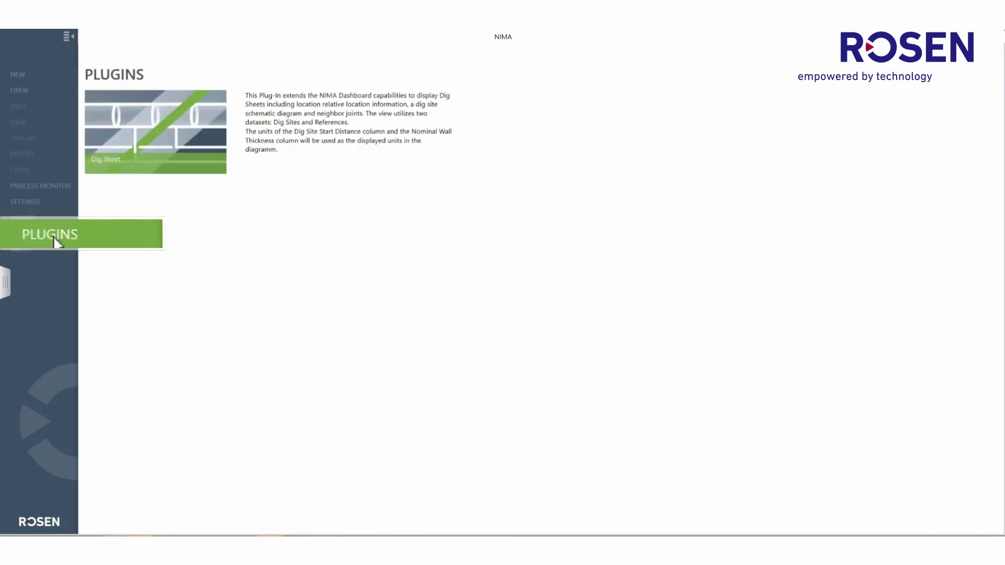
click(25, 249)
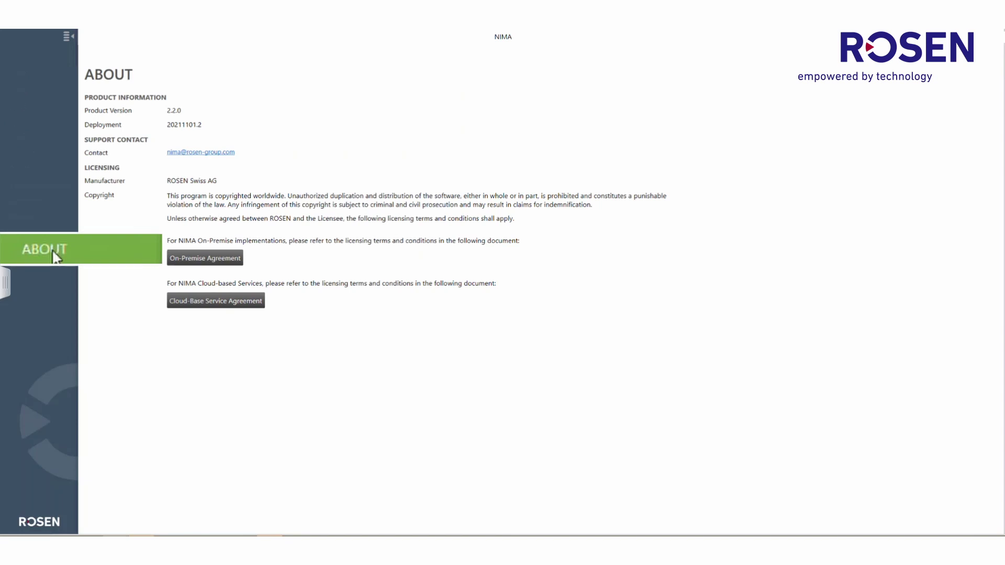